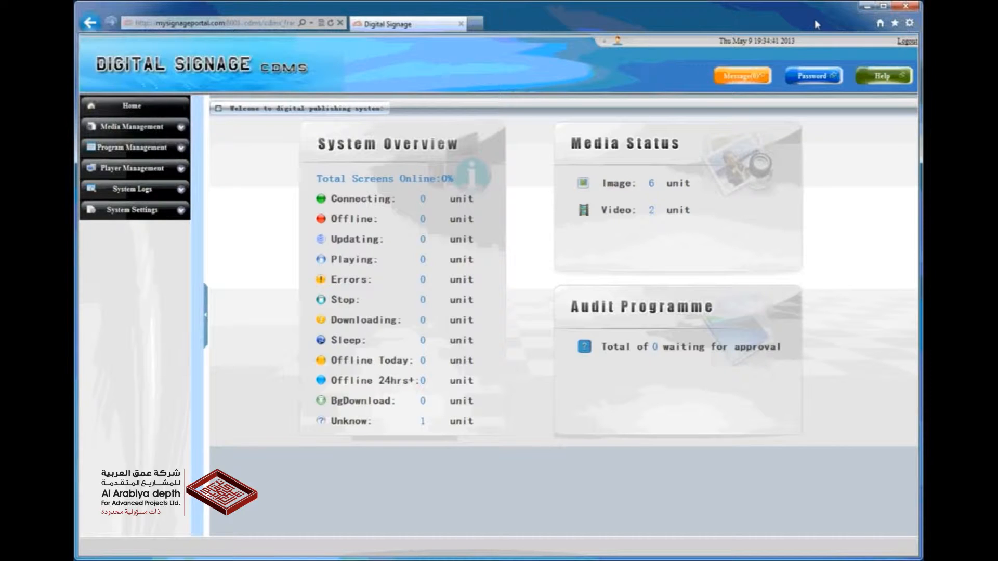
Create a new playlist named Playname based on the user template called Template
{"action": "left_click", "coordinate": [179, 149]}
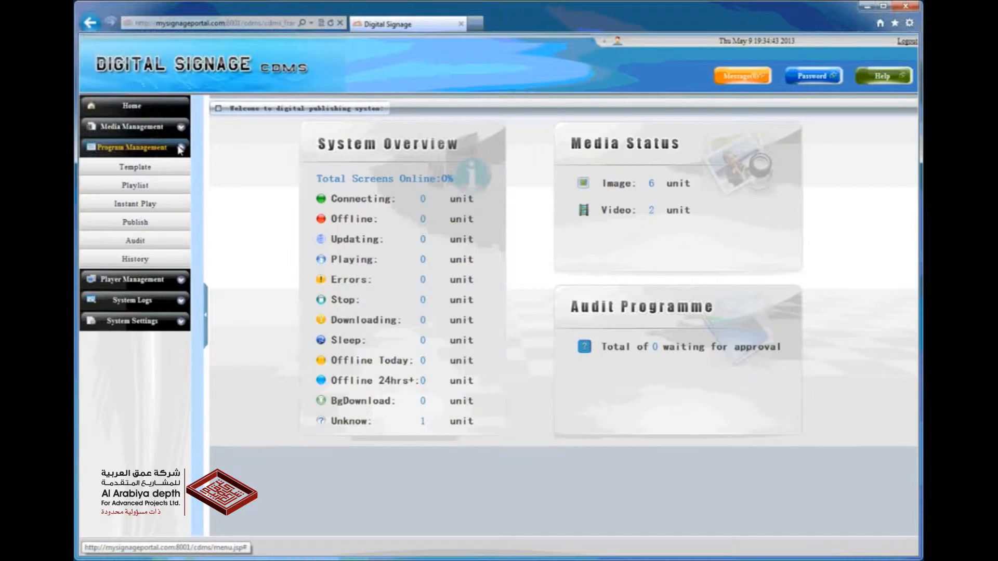
{"action": "left_click", "coordinate": [177, 187]}
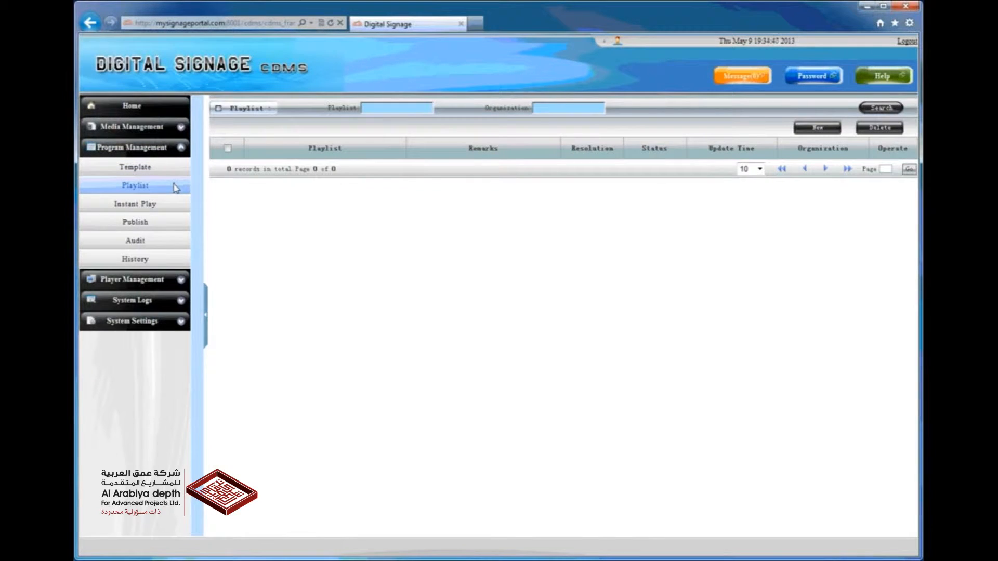
{"action": "left_click", "coordinate": [828, 131]}
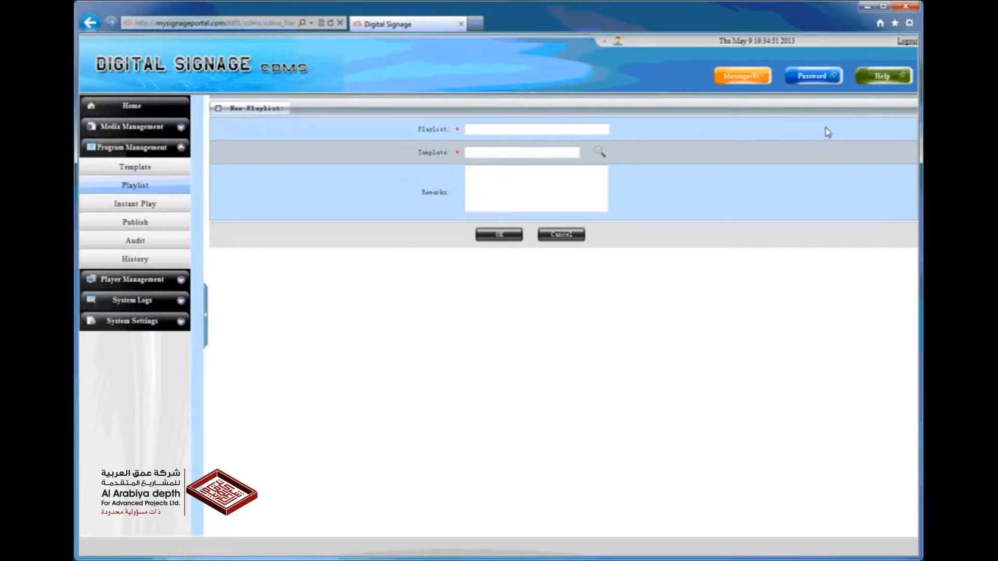
{"action": "left_click", "coordinate": [606, 131]}
{"action": "left_click", "coordinate": [600, 152]}
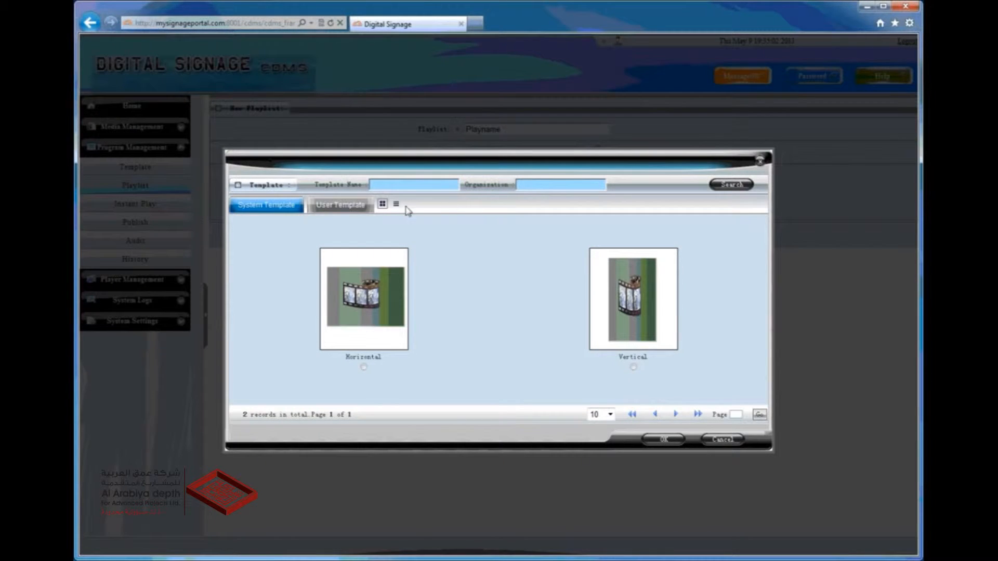
{"action": "left_click", "coordinate": [346, 211]}
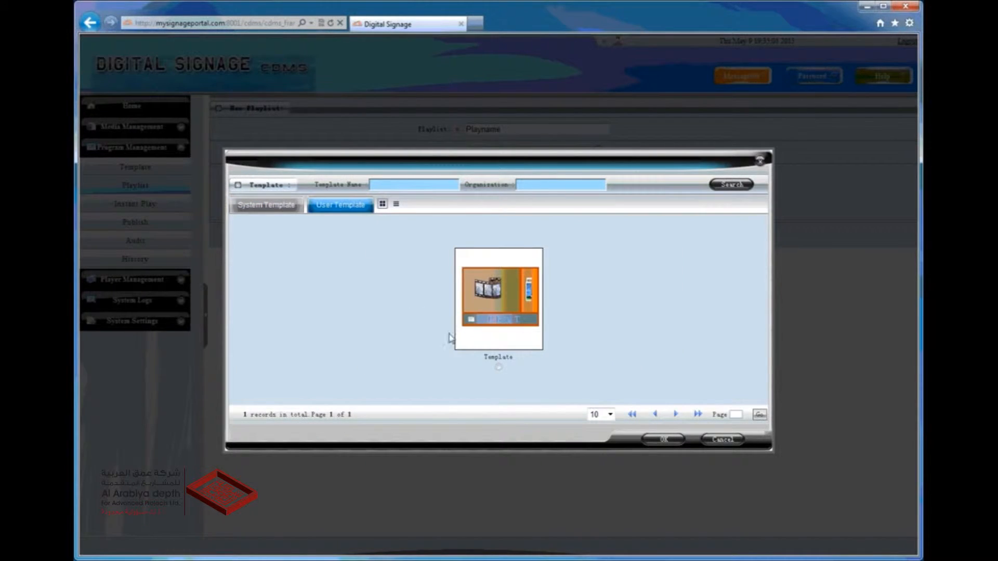
{"action": "left_click", "coordinate": [498, 367]}
{"action": "left_click", "coordinate": [660, 441]}
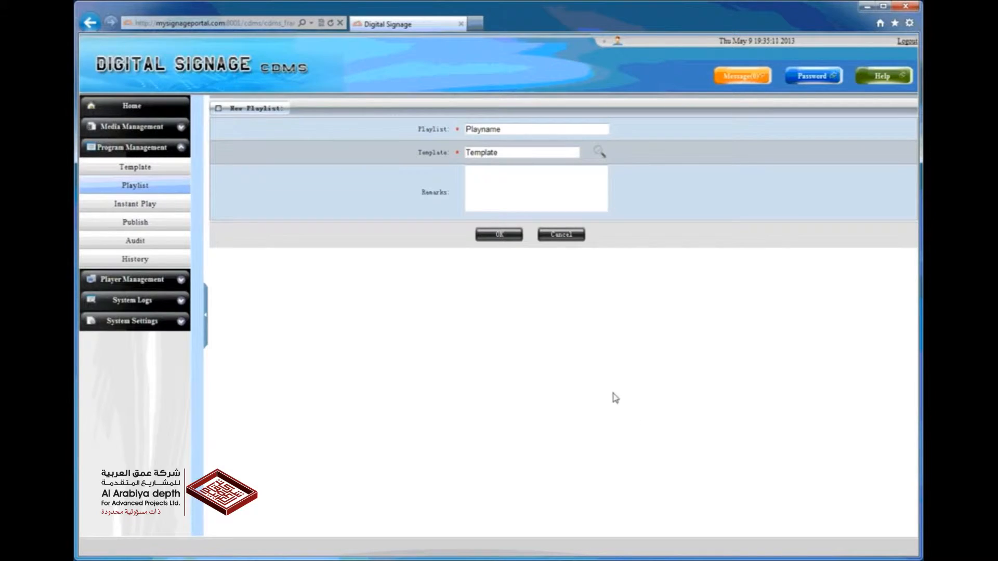
{"action": "left_click", "coordinate": [503, 237]}
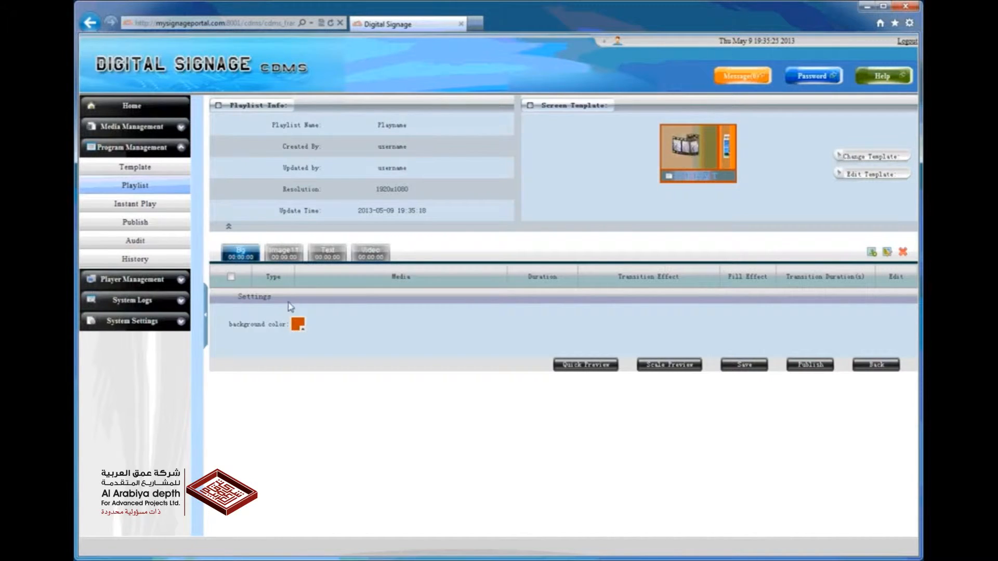
Add the video 1920 advert.mp4 to the playlist's video area
{"action": "left_click", "coordinate": [302, 330]}
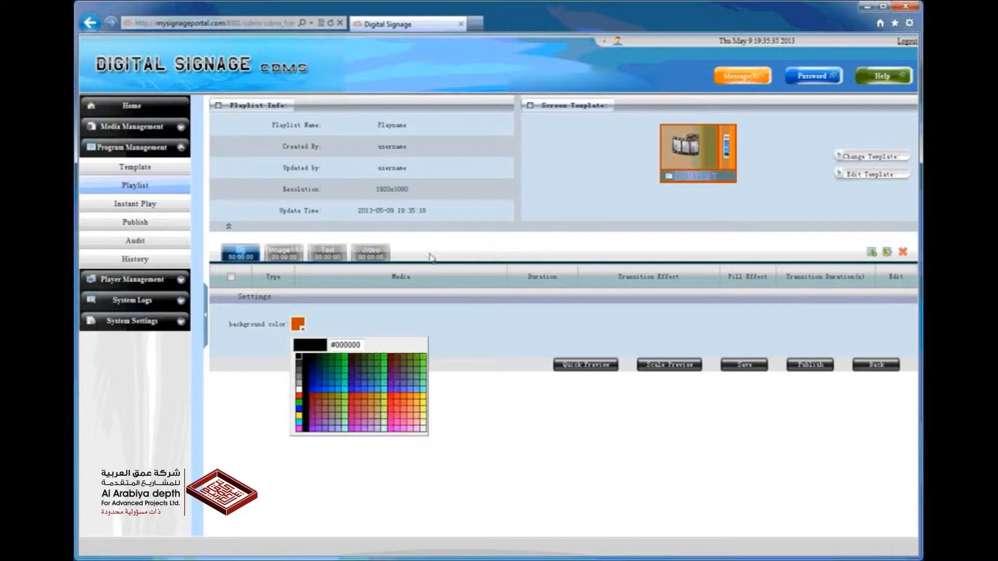
{"action": "left_click", "coordinate": [386, 255]}
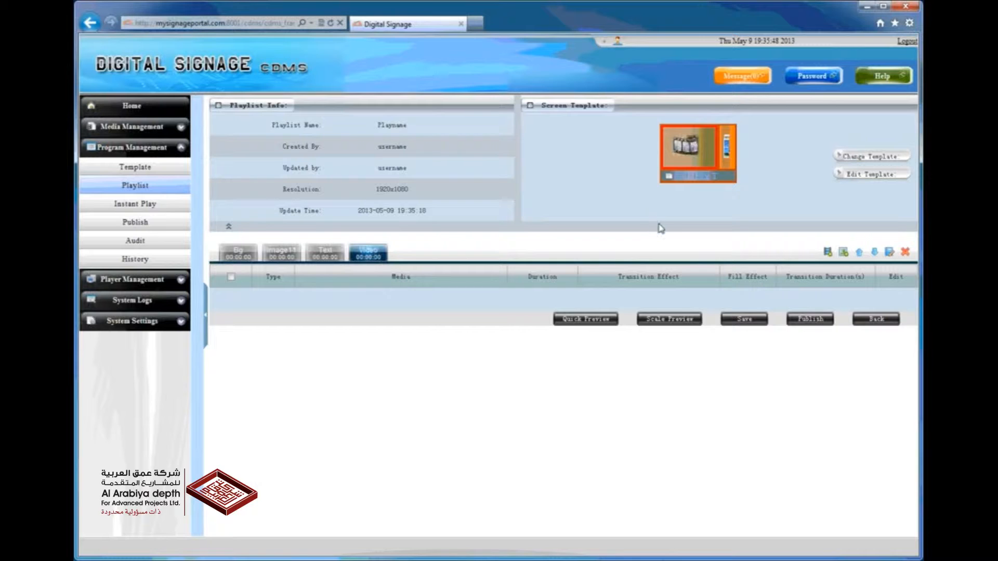
{"action": "left_click", "coordinate": [827, 254]}
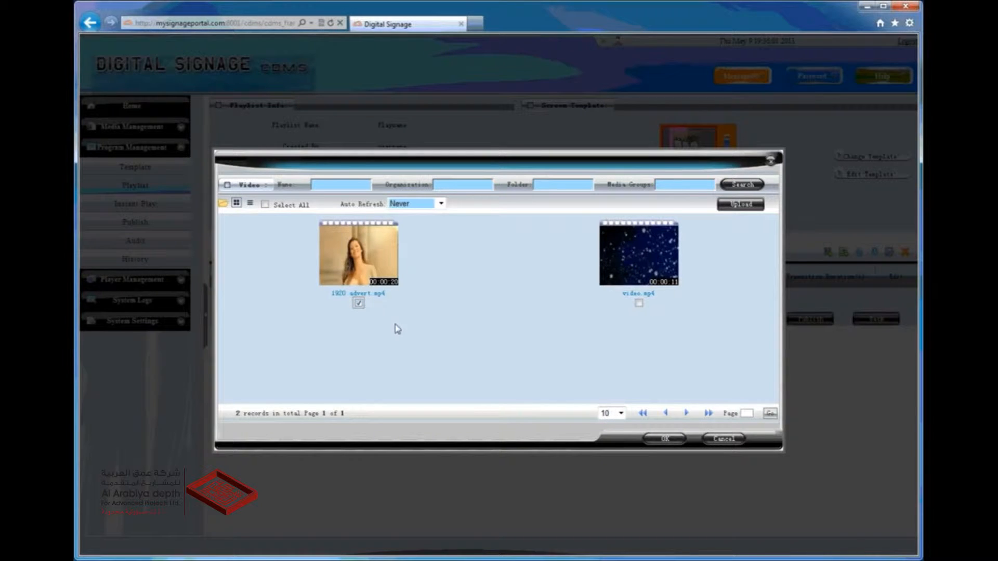
{"action": "left_click", "coordinate": [664, 439]}
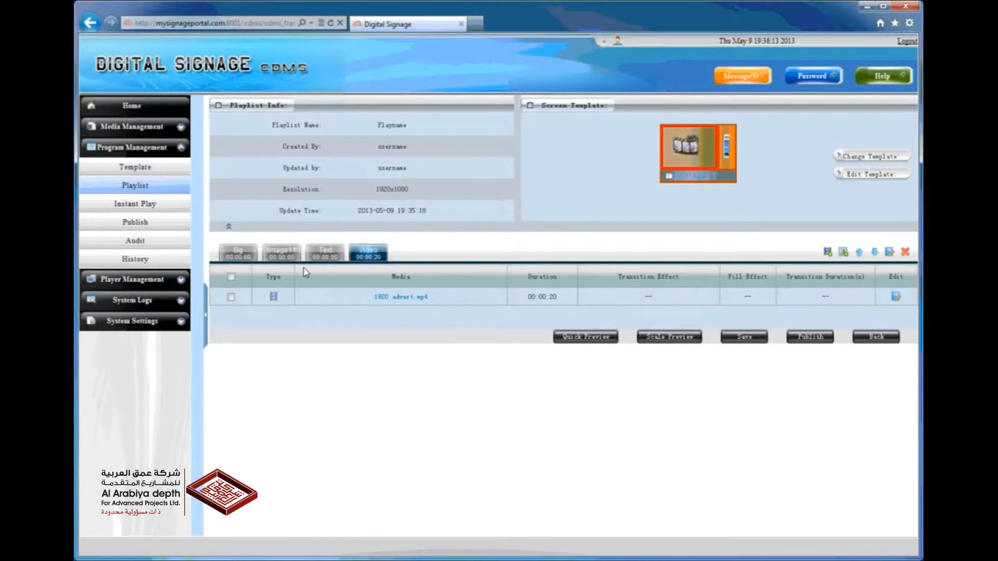
Add the images side.jpg and side2.jpg to the playlist's image area
{"action": "left_click", "coordinate": [289, 258]}
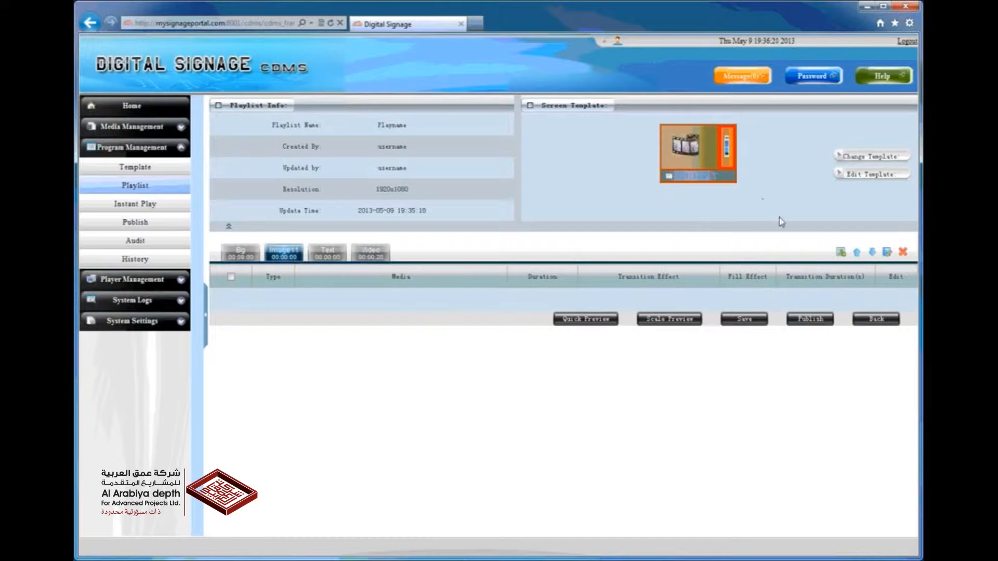
{"action": "left_click", "coordinate": [840, 254]}
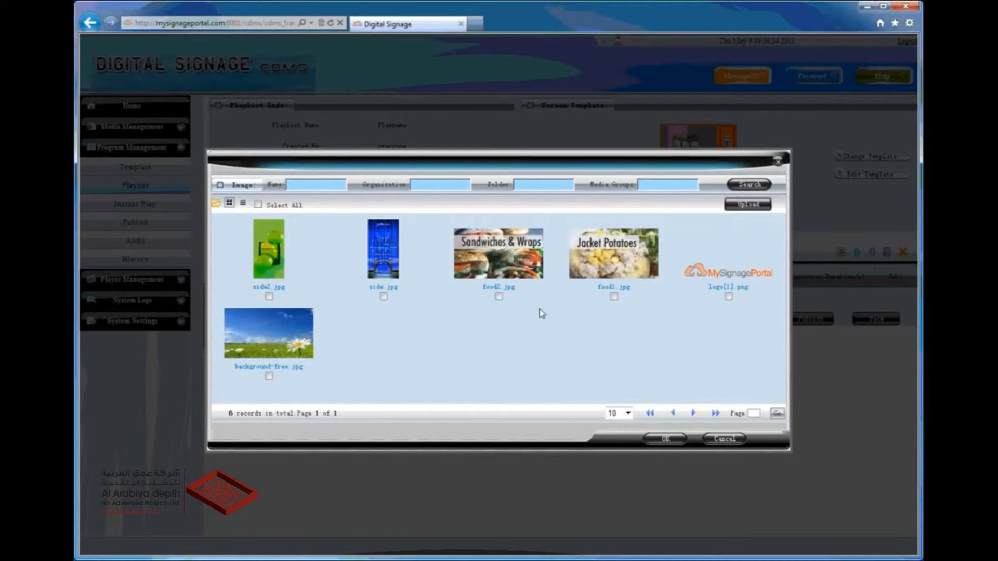
{"action": "left_click", "coordinate": [383, 298]}
{"action": "left_click", "coordinate": [269, 297]}
{"action": "left_click", "coordinate": [669, 441]}
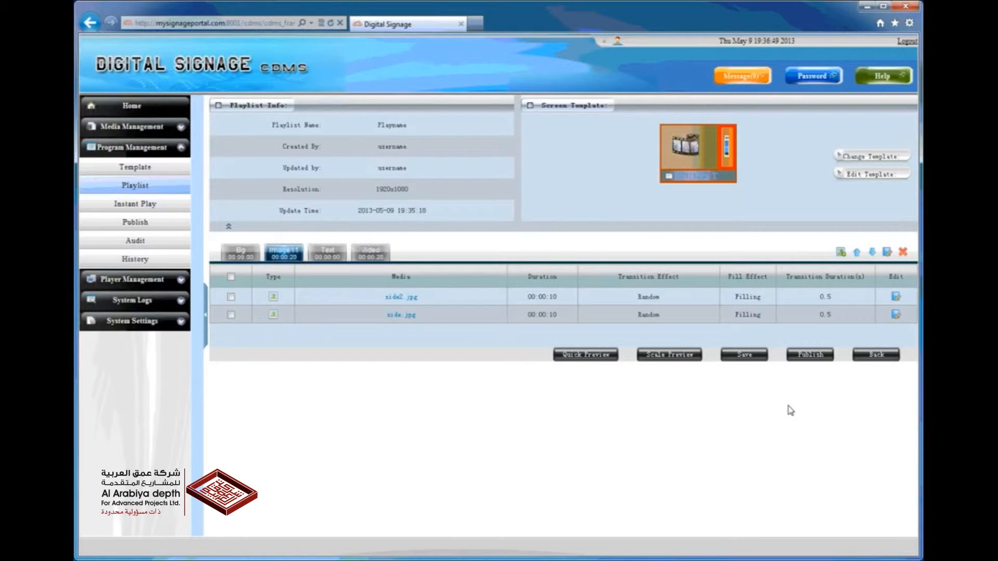
Review the fill effect, duration and transition settings of side2.jpg, keeping the Filling effect
{"action": "left_click", "coordinate": [895, 297]}
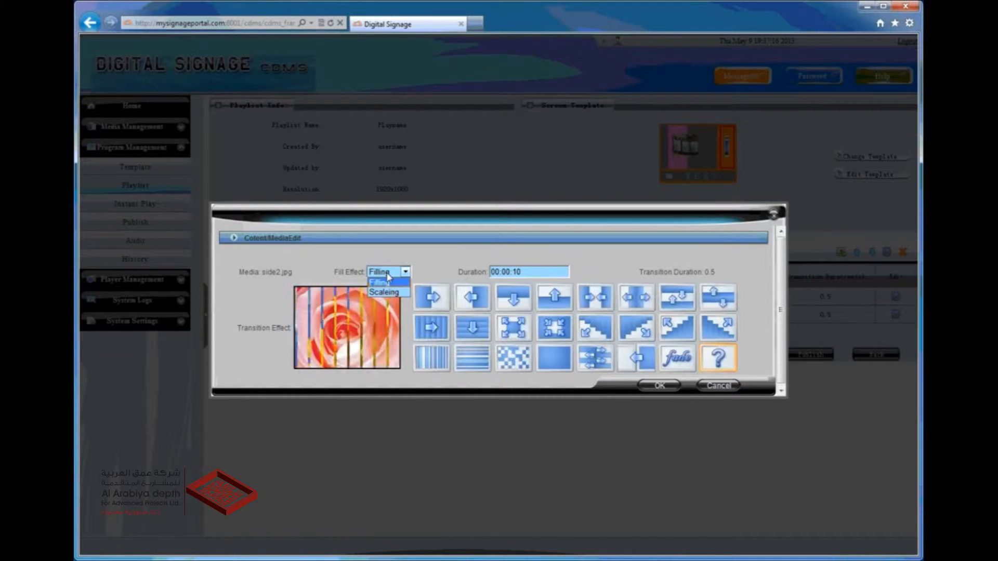
{"action": "left_click", "coordinate": [387, 275]}
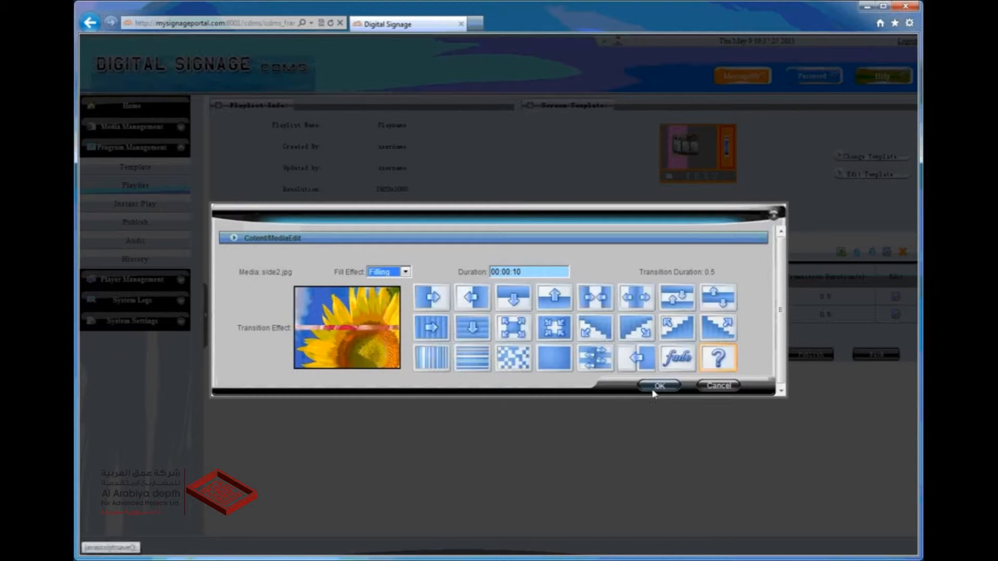
{"action": "left_click", "coordinate": [653, 391]}
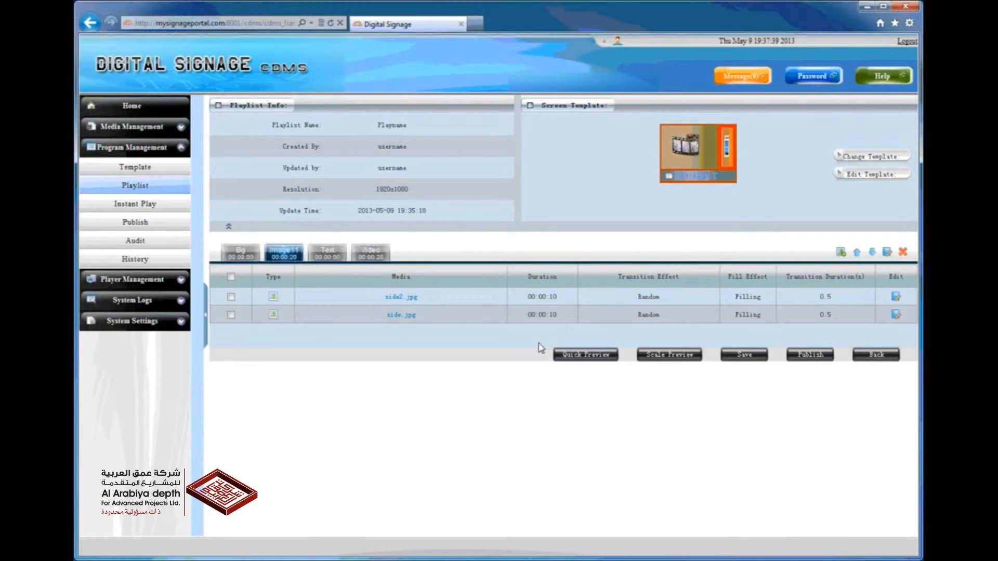
In the playlist's text area, set the font size to 60px and the background color to blue
{"action": "mouse_move", "coordinate": [485, 318]}
{"action": "left_click", "coordinate": [342, 257]}
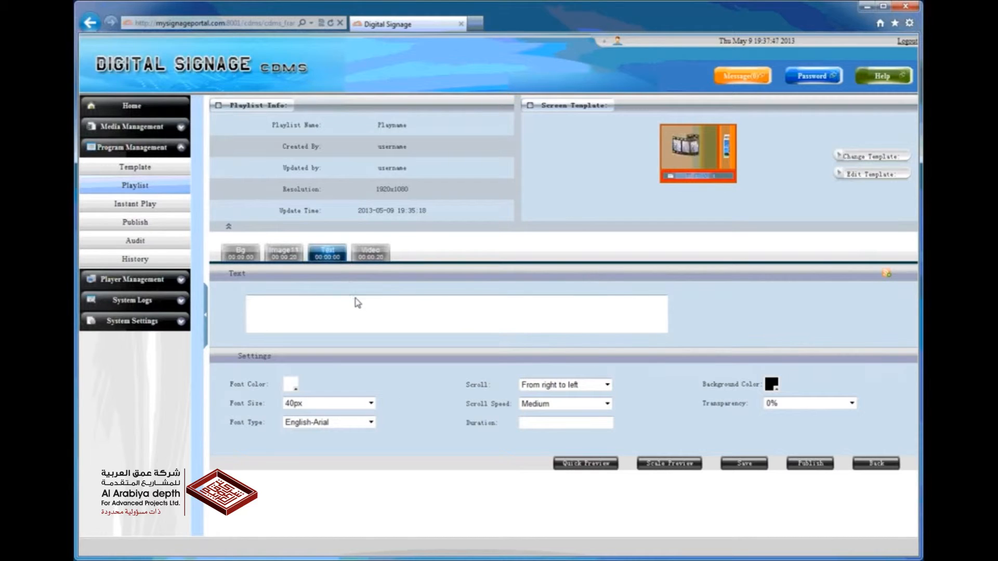
{"action": "left_click", "coordinate": [372, 403]}
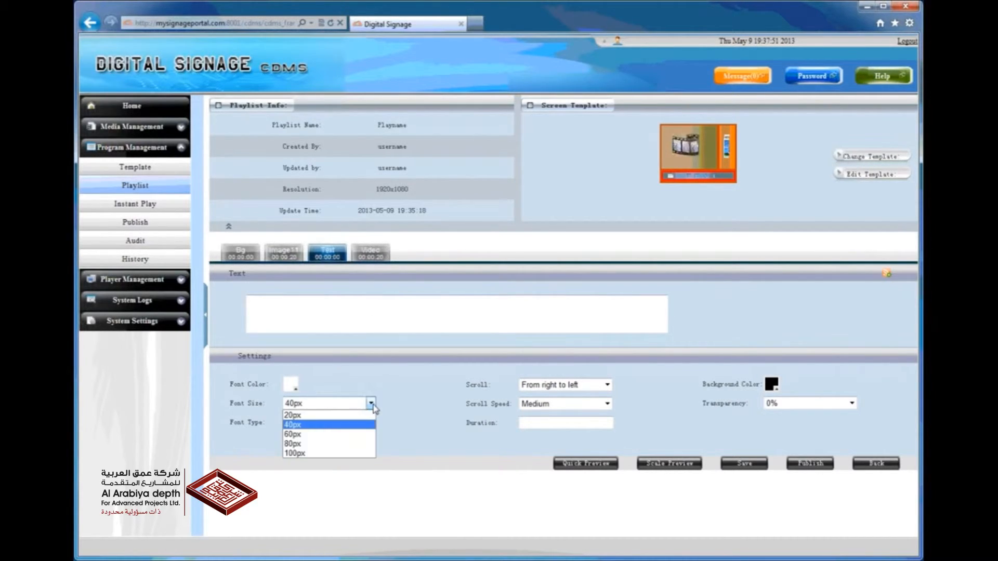
{"action": "left_click", "coordinate": [362, 435]}
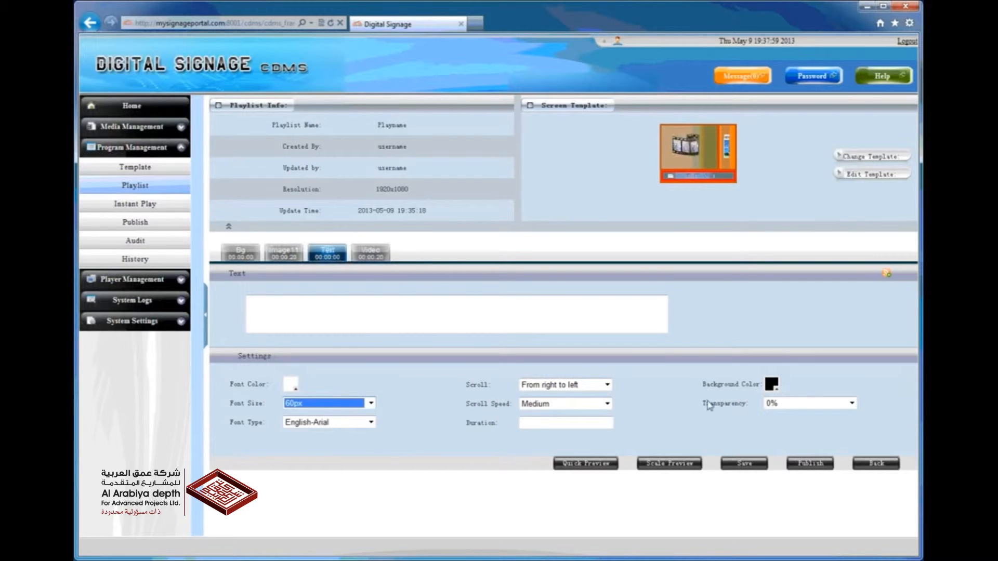
{"action": "left_click", "coordinate": [775, 387]}
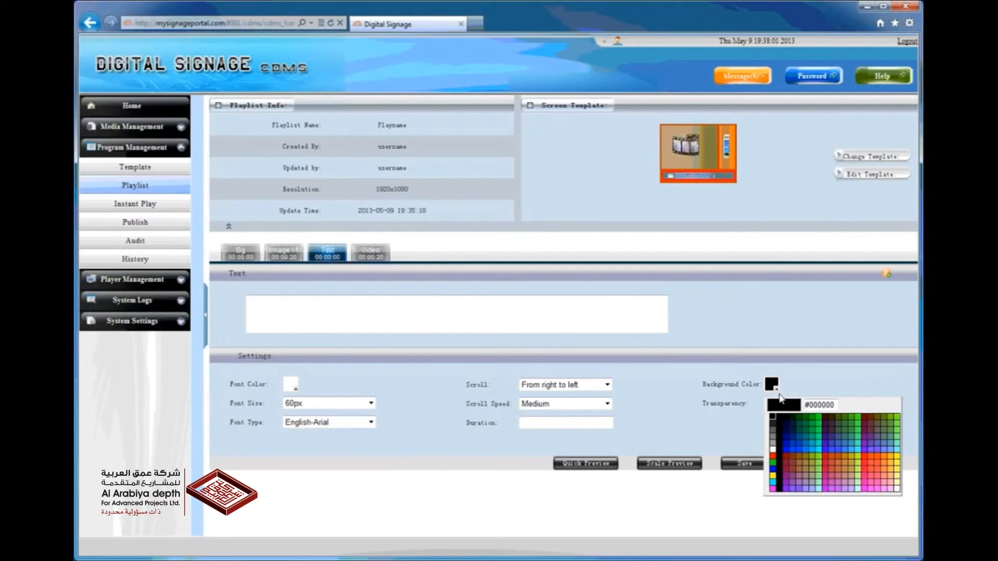
{"action": "left_click", "coordinate": [788, 452]}
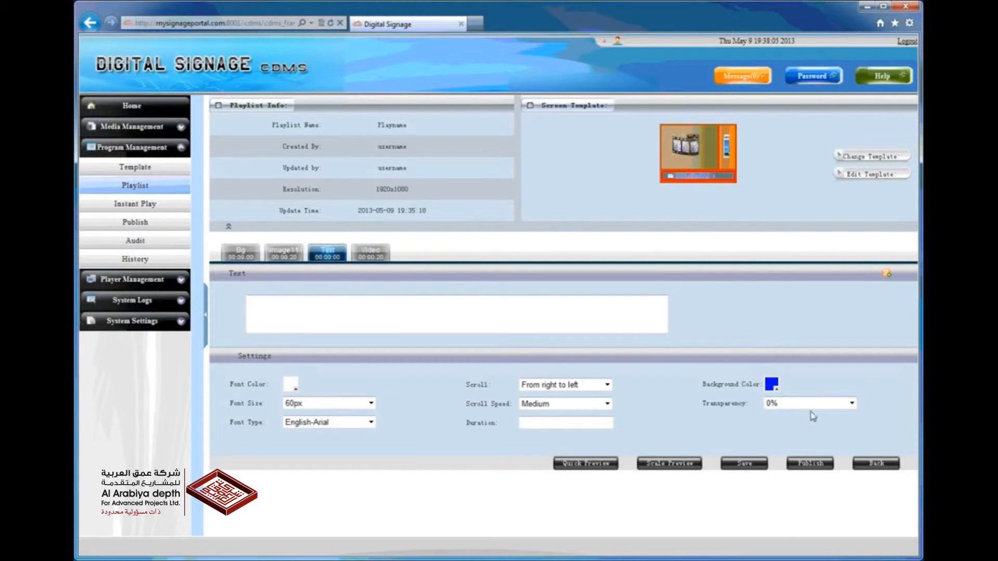
Set the text area's transparency to 100% and its scroll speed to Slow
{"action": "left_click", "coordinate": [812, 405]}
{"action": "left_click", "coordinate": [807, 454]}
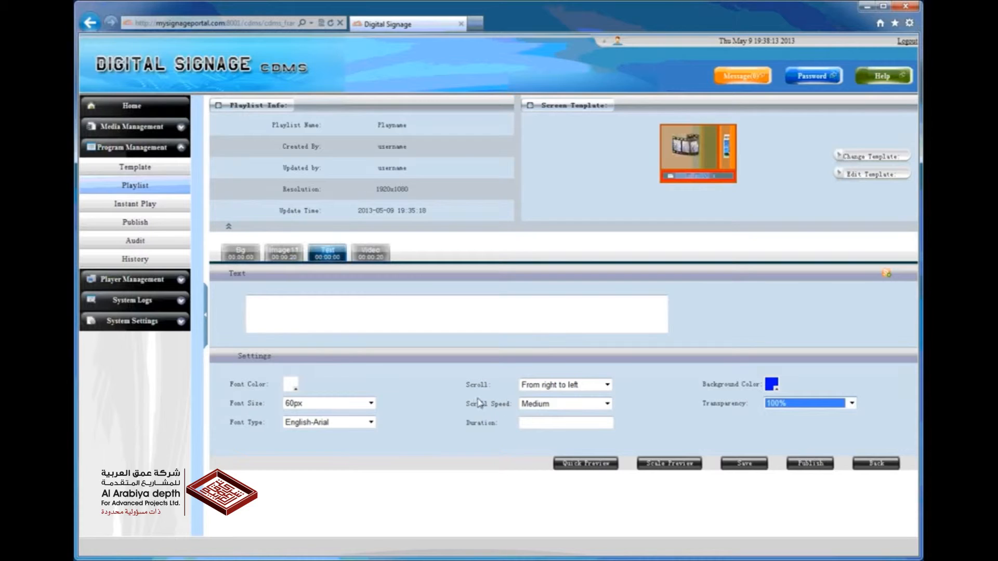
{"action": "left_click", "coordinate": [532, 407]}
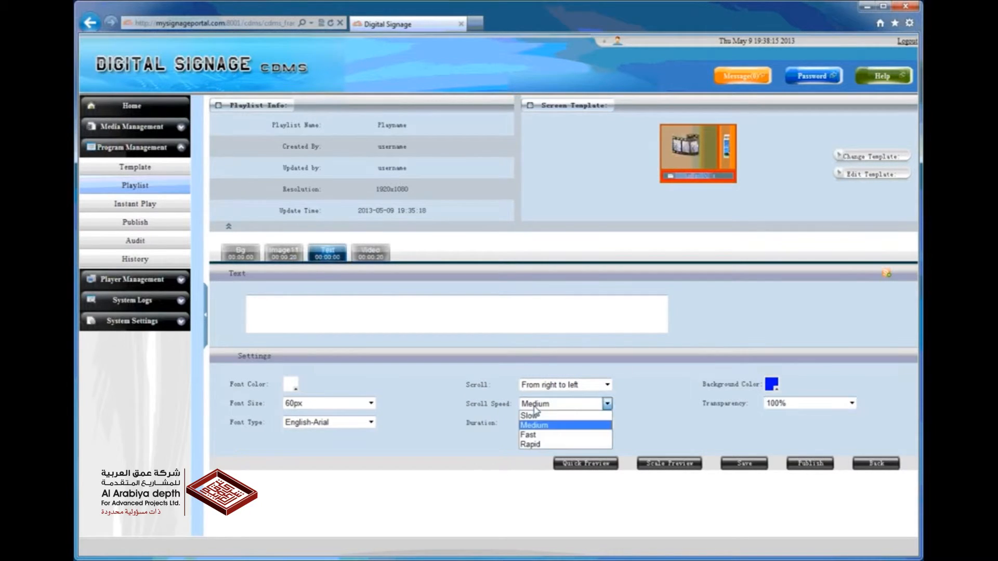
{"action": "left_click", "coordinate": [532, 415]}
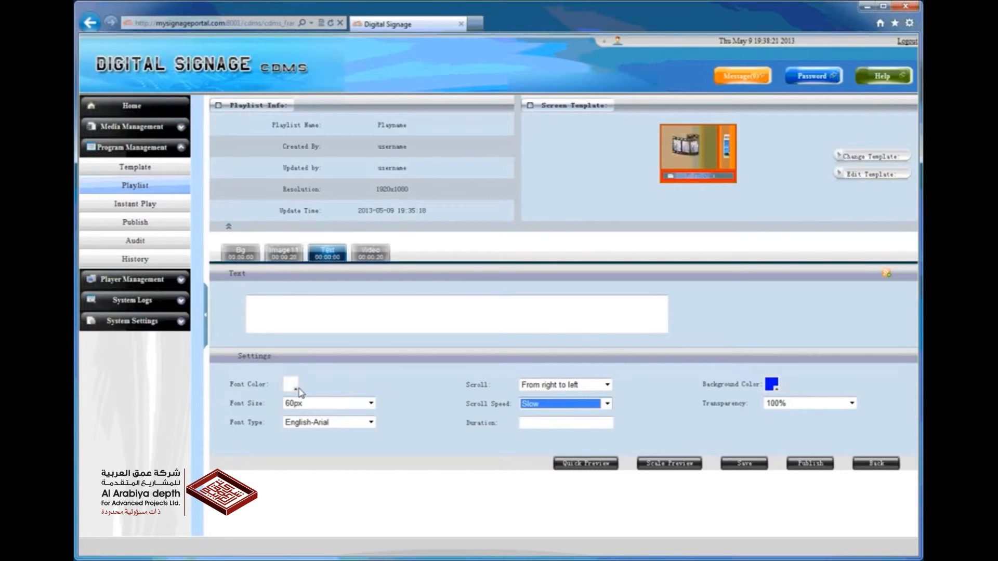
{"action": "left_click", "coordinate": [300, 323]}
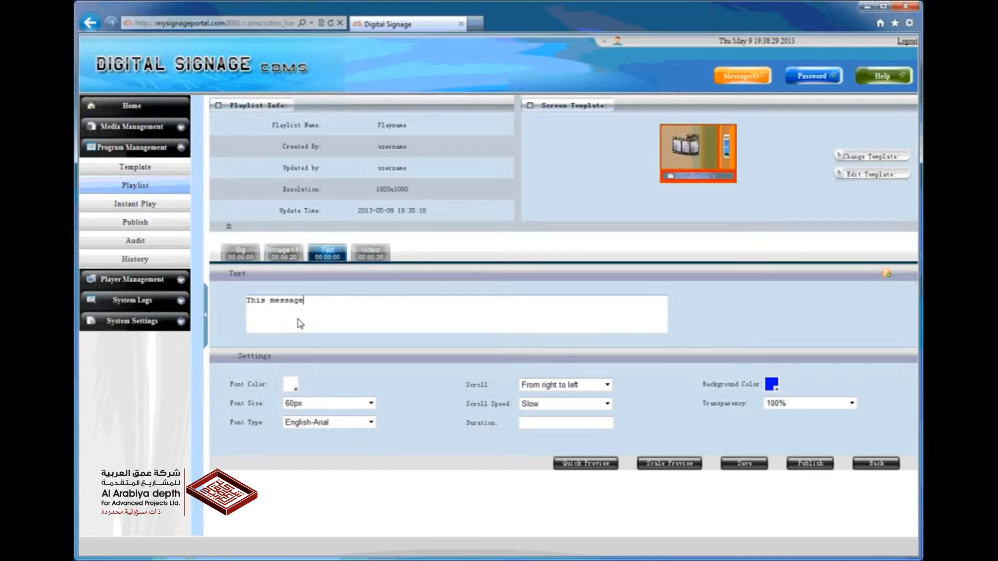
{"action": "type", "text": "This message is a tex"}
{"action": "key", "text": "BackSpace"}
{"action": "key", "text": "BackSpace"}
{"action": "key", "text": "BackSpace"}
{"action": "key", "text": "BackSpace"}
{"action": "key", "text": "BackSpace"}
{"action": "key", "text": "BackSpace"}
{"action": "key", "text": "BackSpace"}
{"action": "key", "text": "BackSpace"}
{"action": "key", "text": "BackSpace"}
{"action": "key", "text": "BackSpace"}
{"action": "key", "text": "BackSpace"}
{"action": "key", "text": "BackSpace"}
{"action": "key", "text": "BackSpace"}
{"action": "key", "text": "BackSpace"}
{"action": "key", "text": "BackSpace"}
{"action": "key", "text": "BackSpace"}
{"action": "key", "text": "BackSpace"}
{"action": "key", "text": "BackSpace"}
{"action": "key", "text": "BackSpace"}
{"action": "key", "text": "BackSpace"}
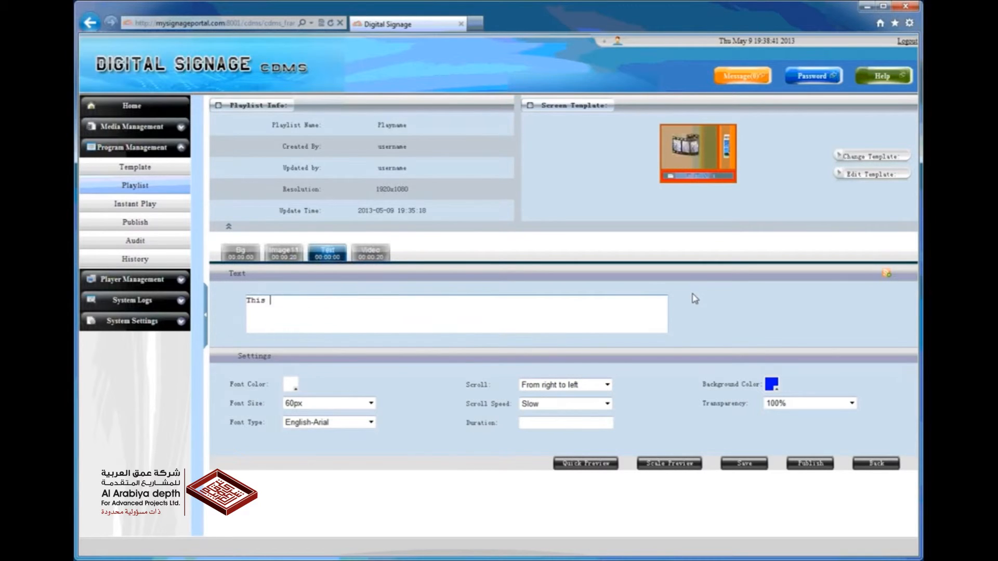
Use the News RSS feed as the content of the scrolling text area
{"action": "left_click", "coordinate": [887, 274]}
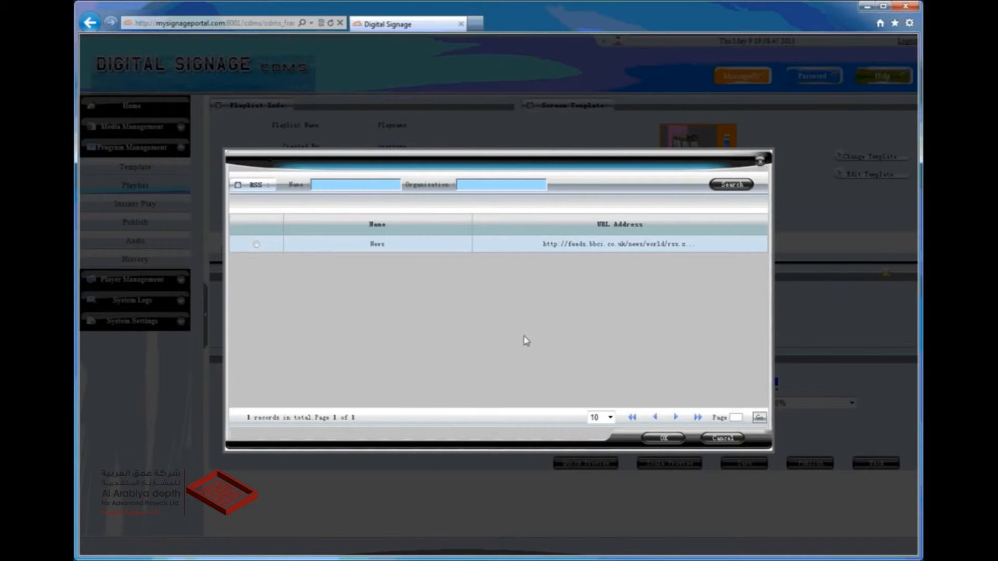
{"action": "left_click", "coordinate": [256, 245]}
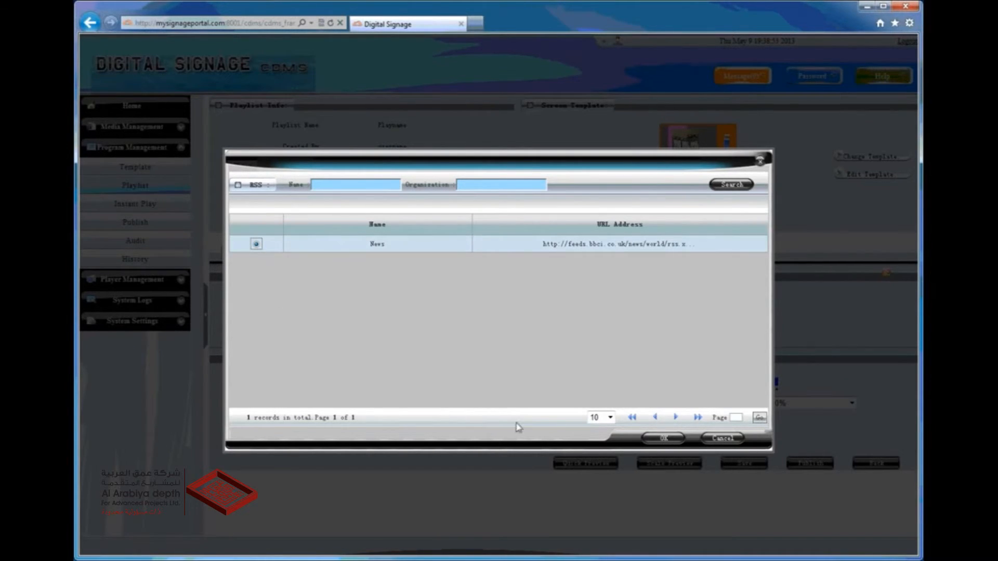
{"action": "left_click", "coordinate": [659, 442]}
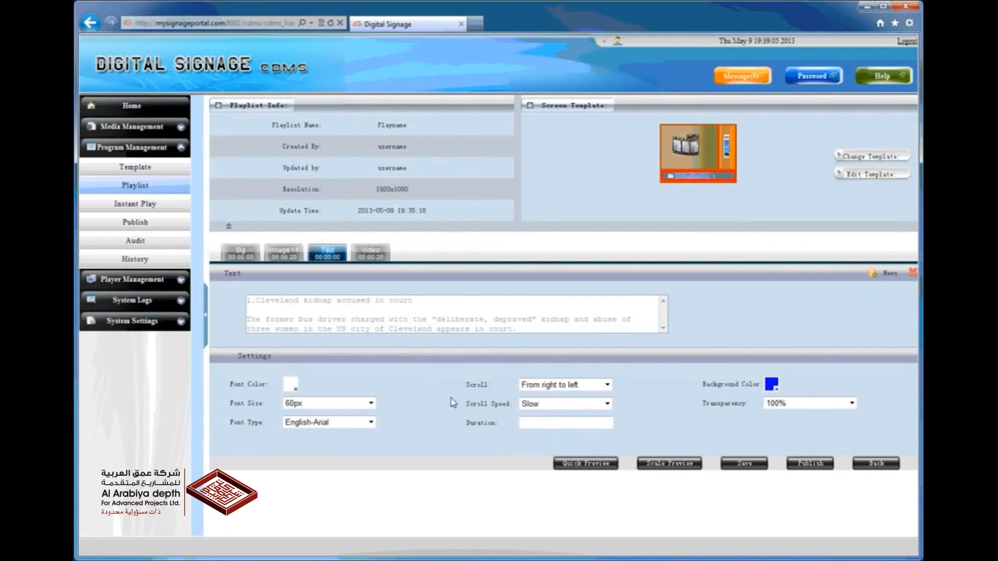
Run a quick preview of the playlist and save it
{"action": "left_click", "coordinate": [563, 464]}
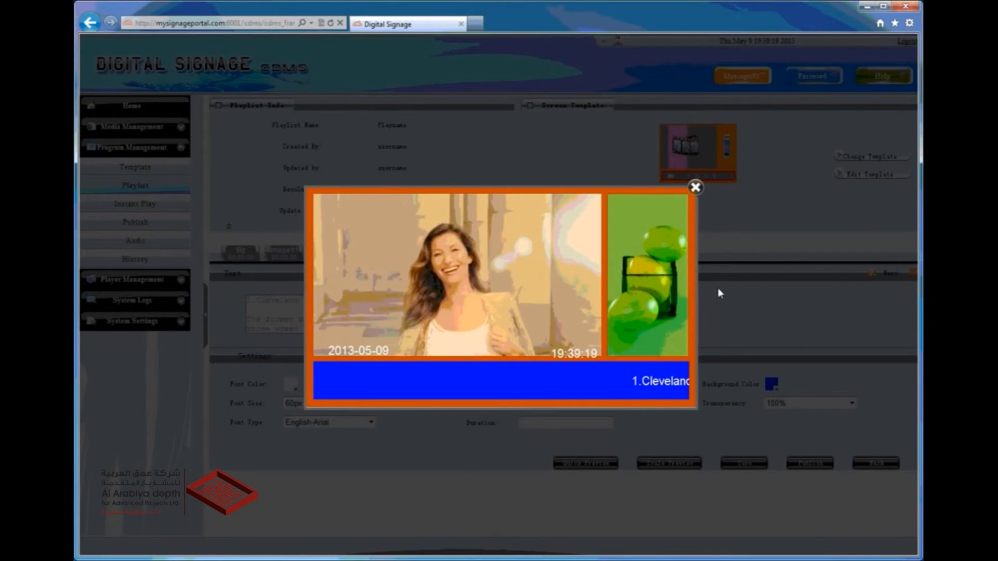
{"action": "left_click", "coordinate": [695, 187]}
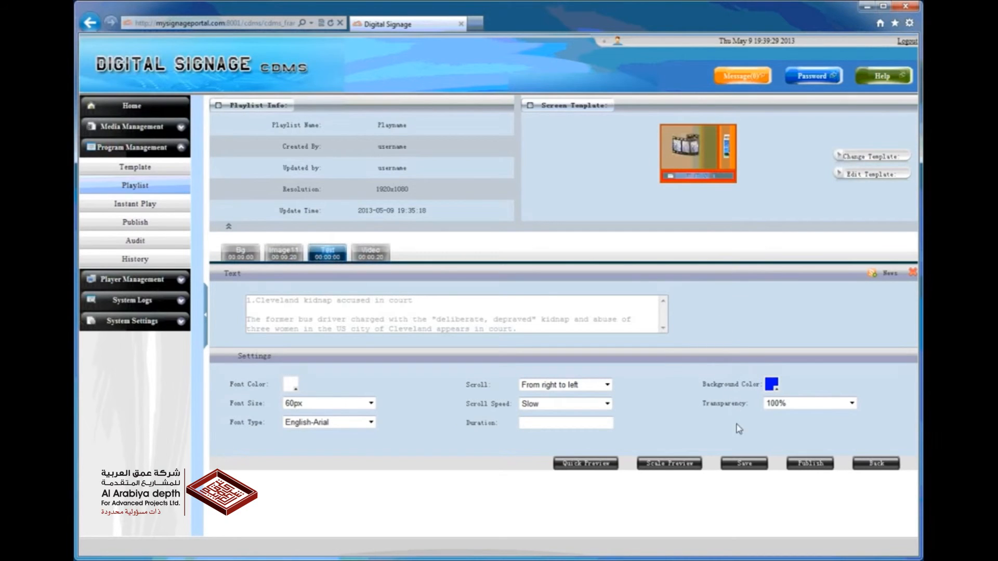
{"action": "left_click", "coordinate": [744, 464]}
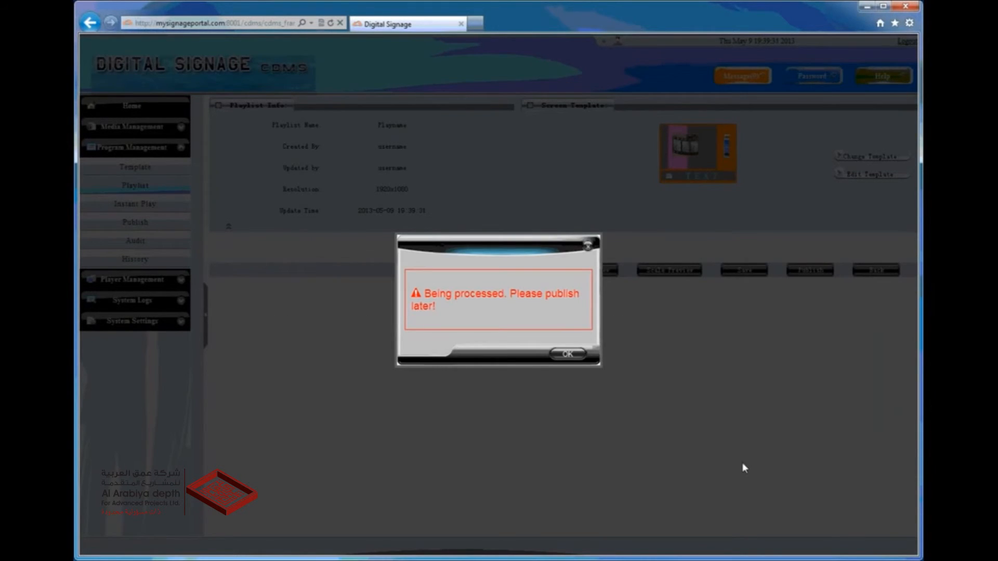
{"action": "left_click", "coordinate": [567, 355]}
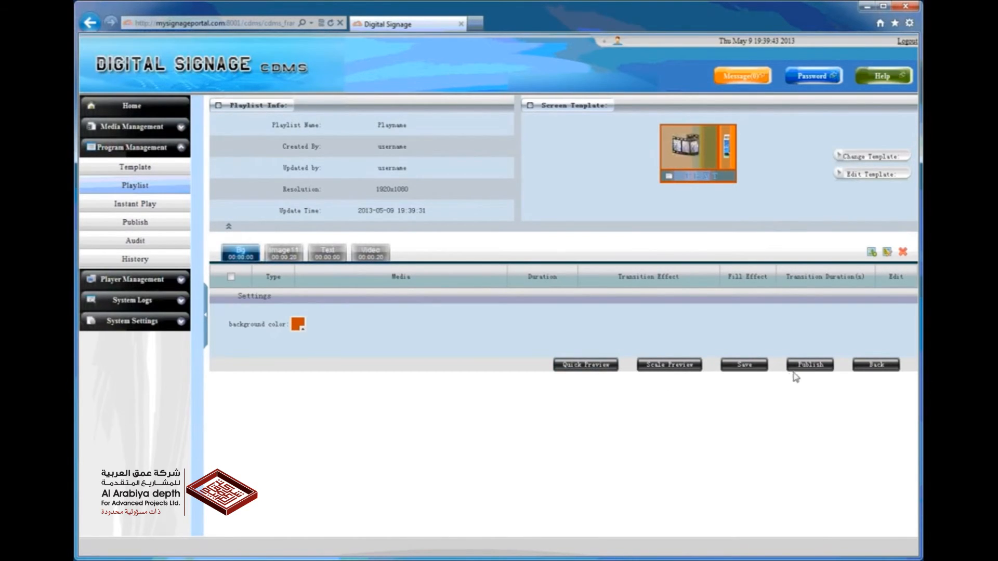
Start publishing the playlist and set its expiration date to 2014-05-09
{"action": "left_click", "coordinate": [808, 365]}
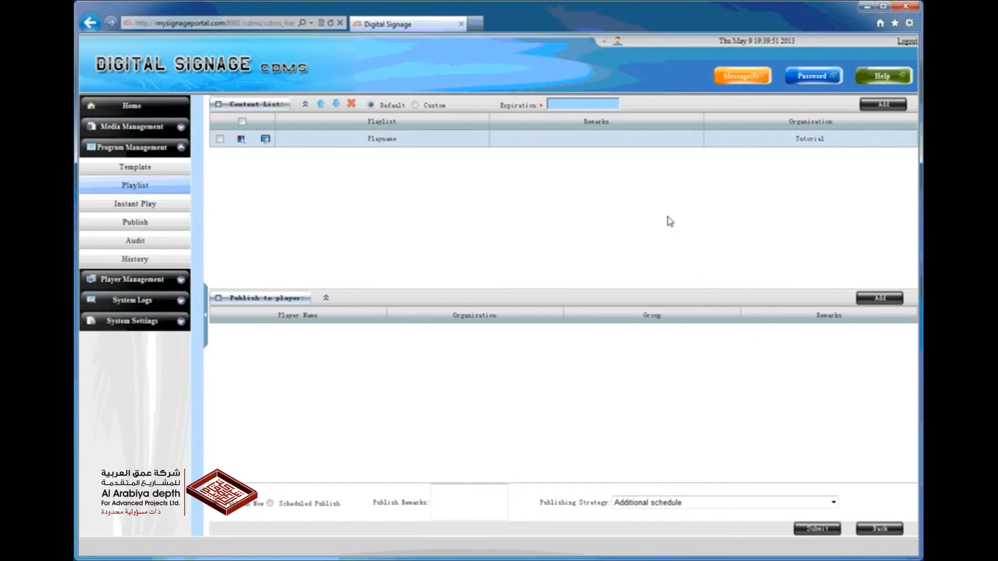
{"action": "left_click", "coordinate": [594, 107]}
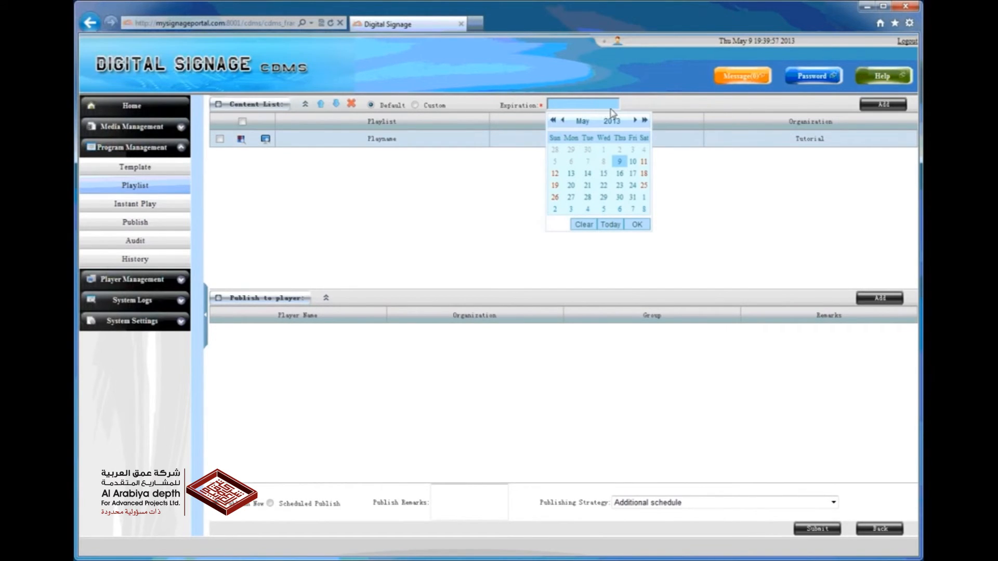
{"action": "left_click", "coordinate": [644, 120]}
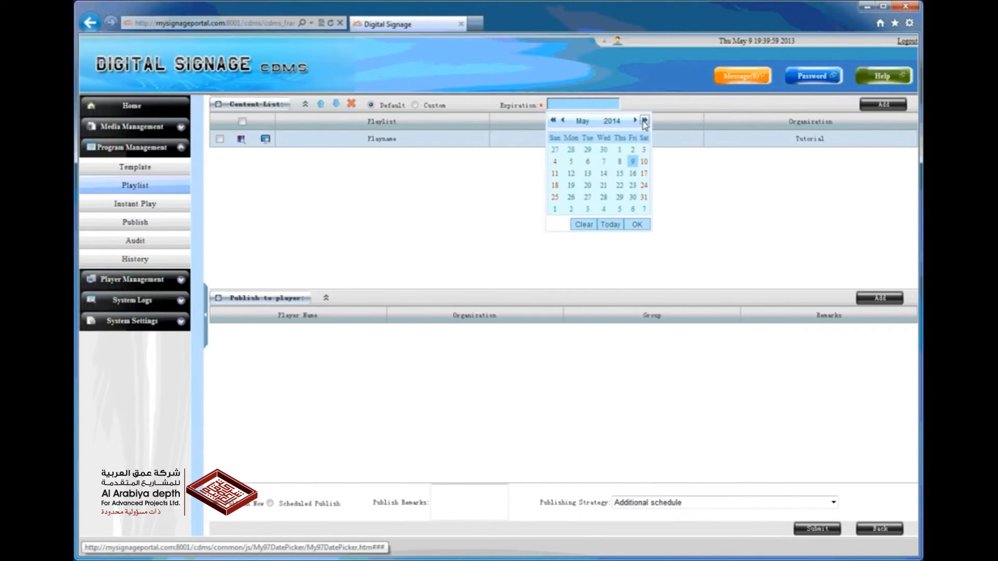
{"action": "left_click", "coordinate": [635, 224]}
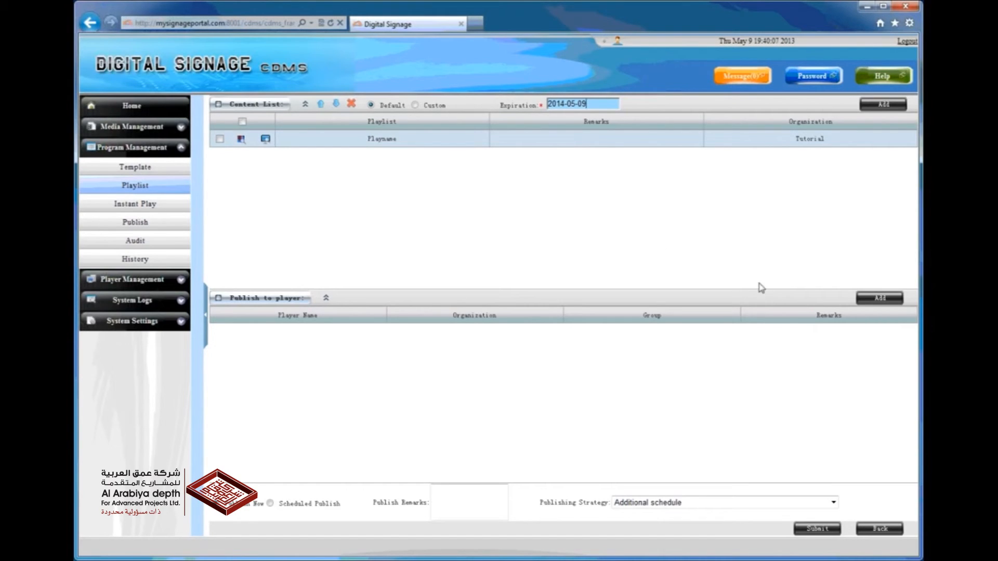
Add the Reception player from the Tutorial organization as the publishing target
{"action": "left_click", "coordinate": [865, 301]}
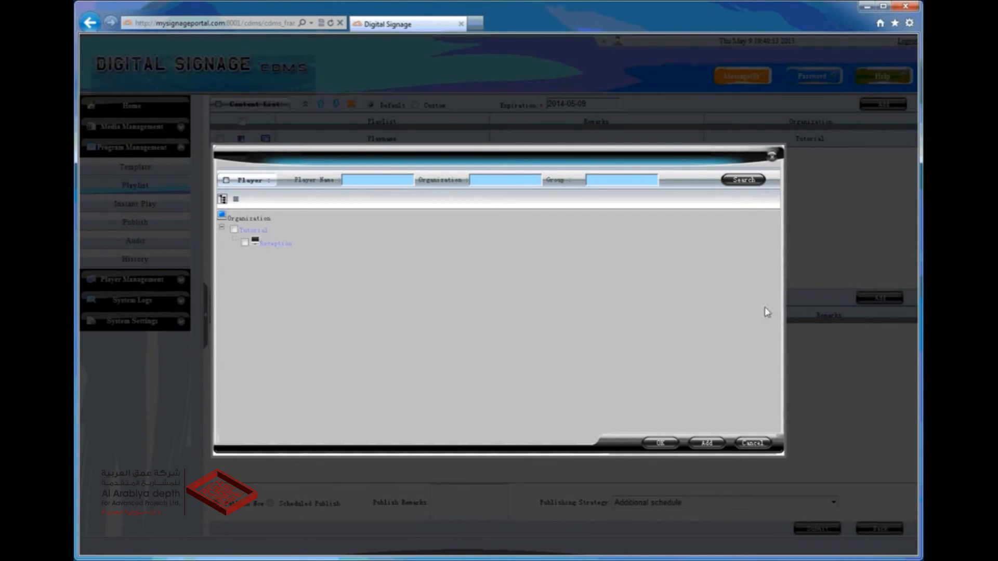
{"action": "left_click", "coordinate": [244, 243]}
{"action": "left_click", "coordinate": [658, 444]}
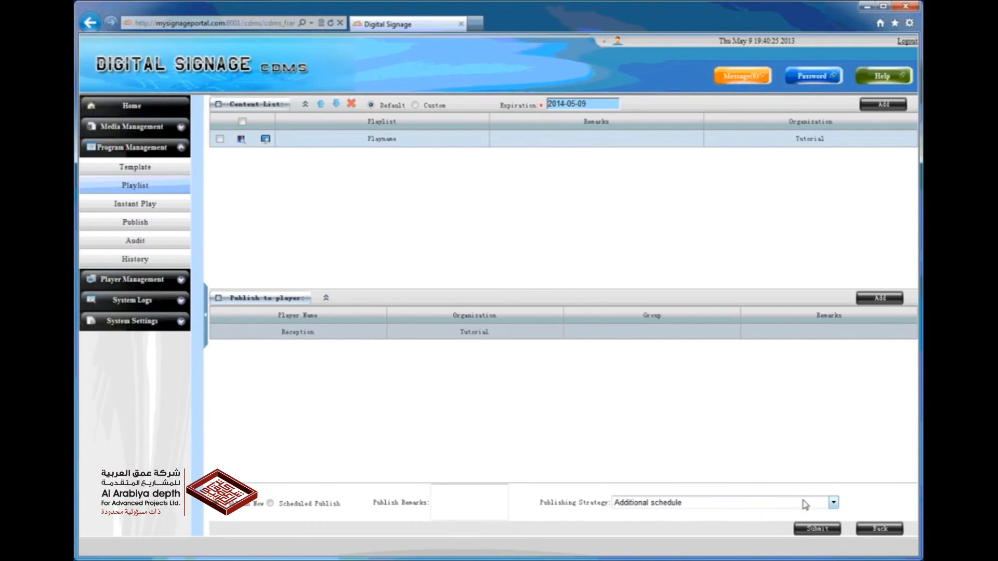
Set the publishing strategy to Overwrite the player schedule and submit the publication
{"action": "left_click", "coordinate": [833, 503]}
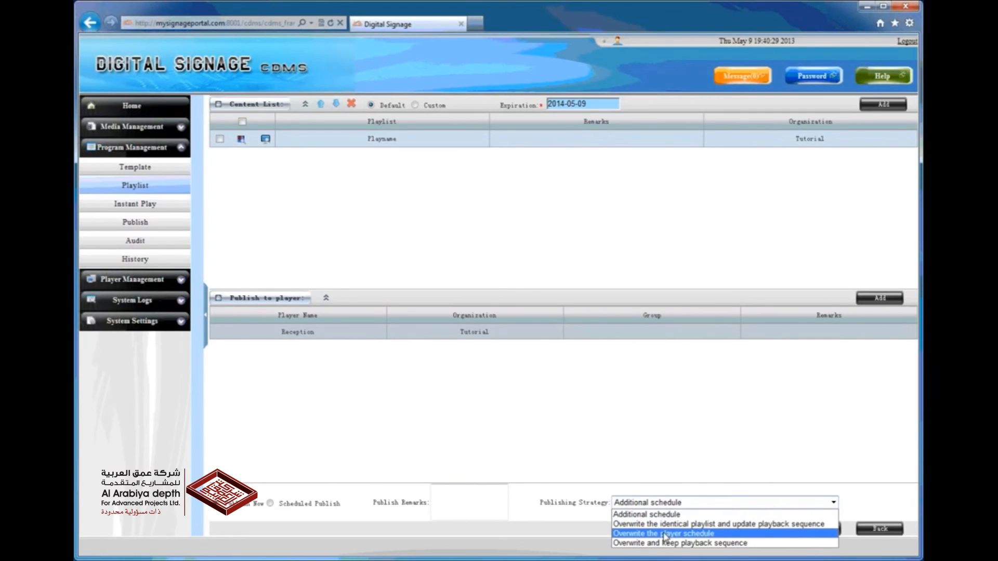
{"action": "left_click", "coordinate": [719, 534]}
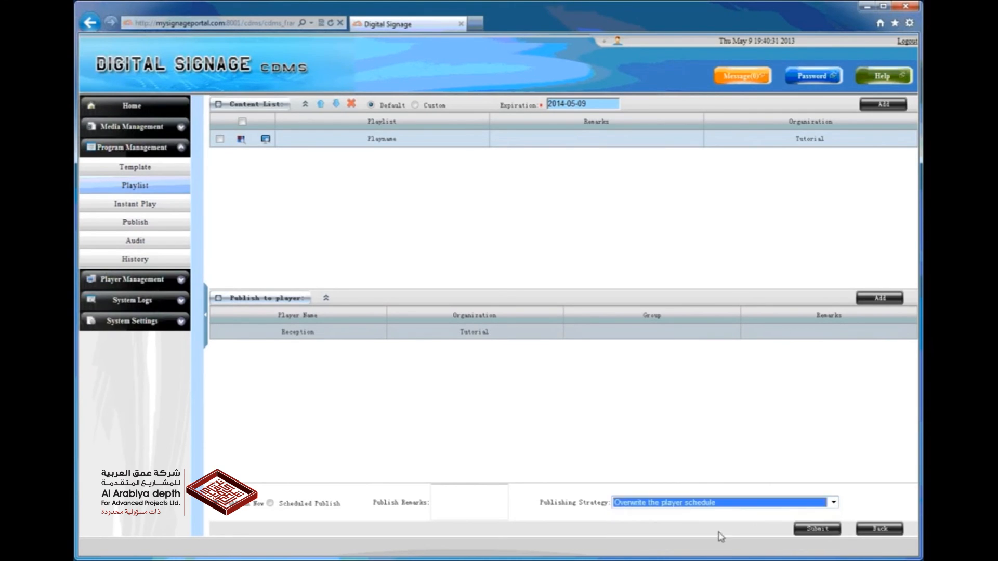
{"action": "left_click", "coordinate": [808, 530]}
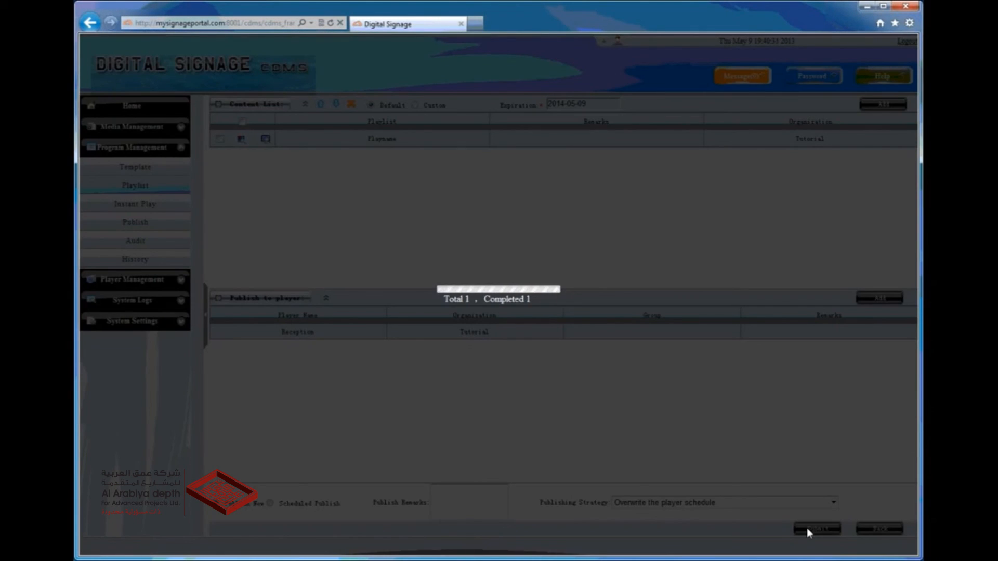